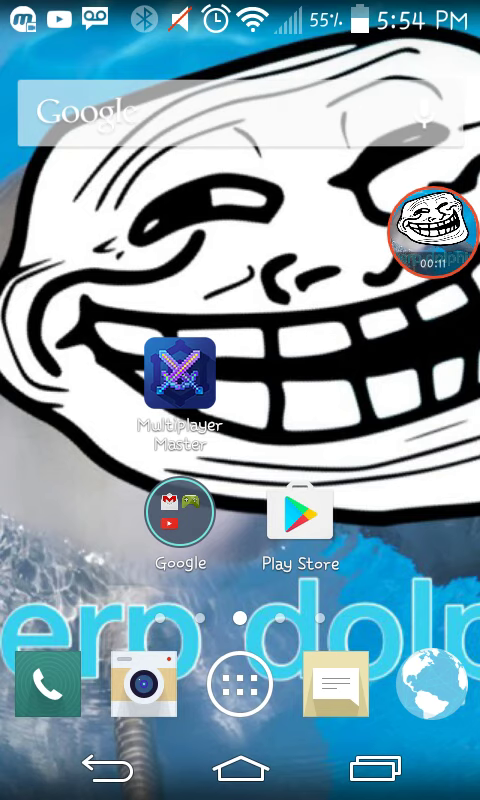
# Step: Launch Multiplayer Master from the home screen and open its side menu with the account profile
pyautogui.click(180, 375)
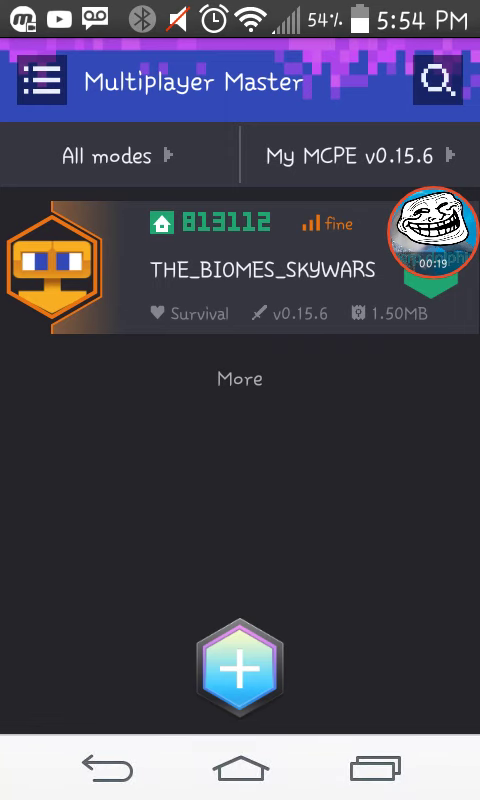
pyautogui.click(42, 81)
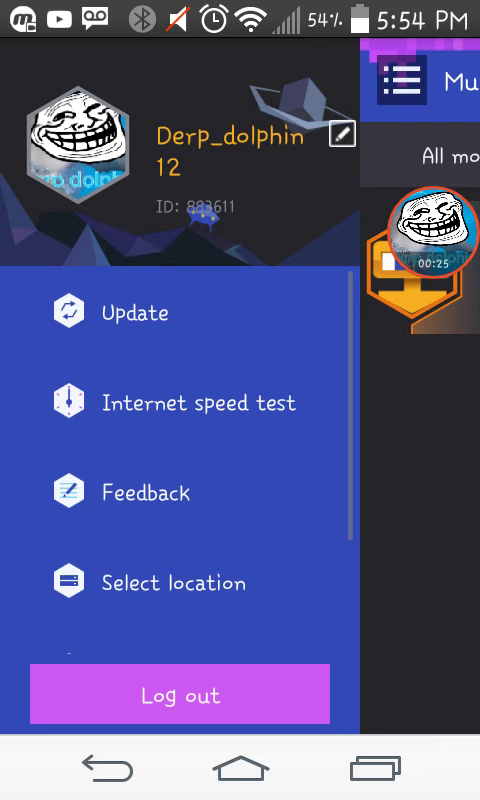
pyautogui.moveTo(240, 15); pyautogui.dragTo(240, 500)
pyautogui.scroll(-2, 240, 450)
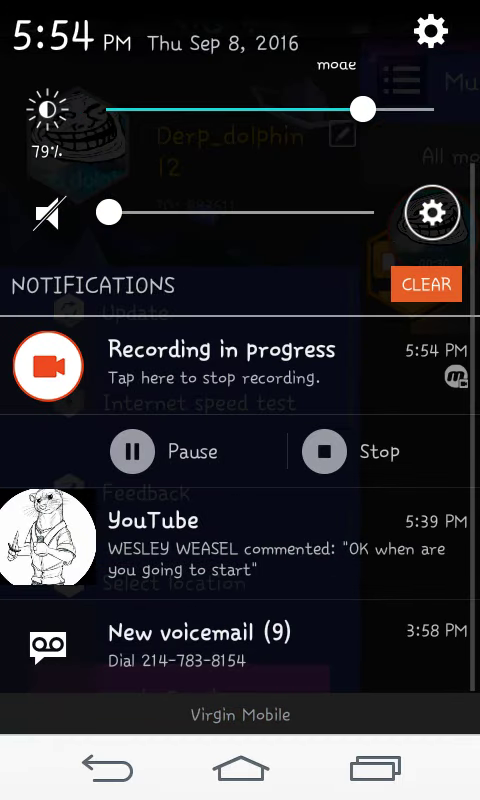
pyautogui.press('Escape')
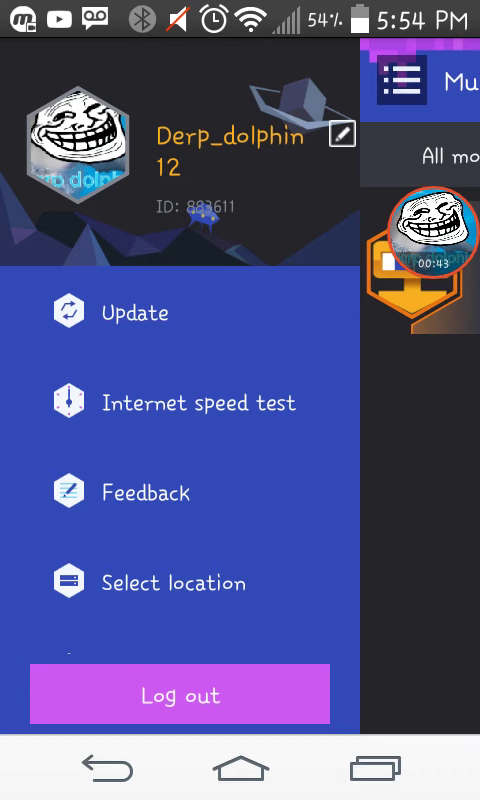
pyautogui.scroll(-3, 180, 450)
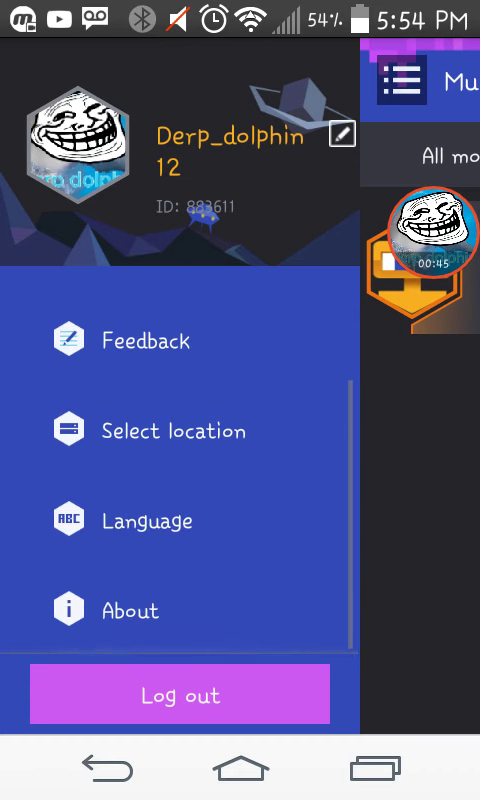
pyautogui.scroll(2, 180, 450)
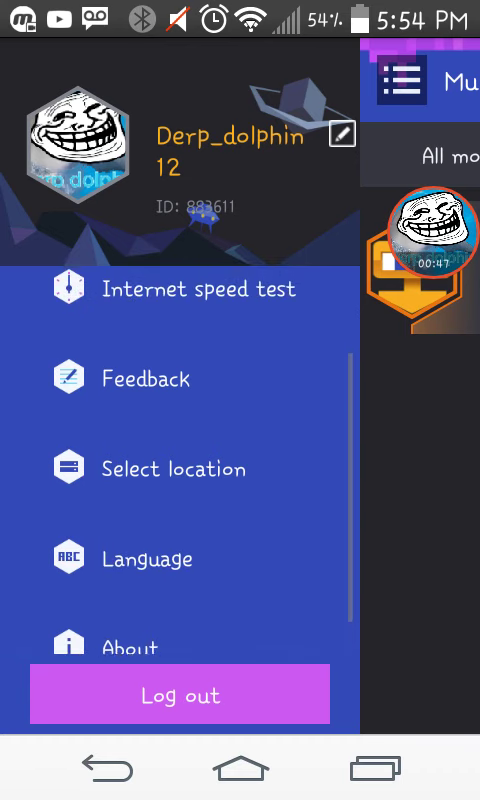
pyautogui.scroll(3, 180, 450)
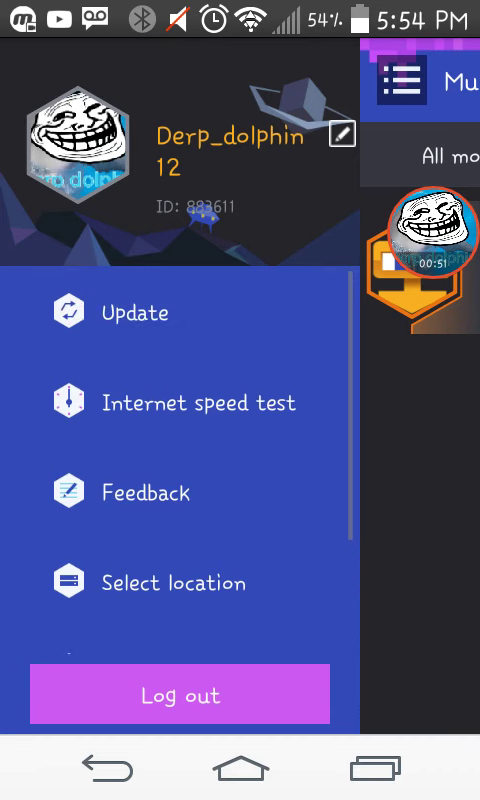
# Step: Close the side menu to return to the server list showing THE_BIOMES_SKYWARS
pyautogui.click(420, 450)
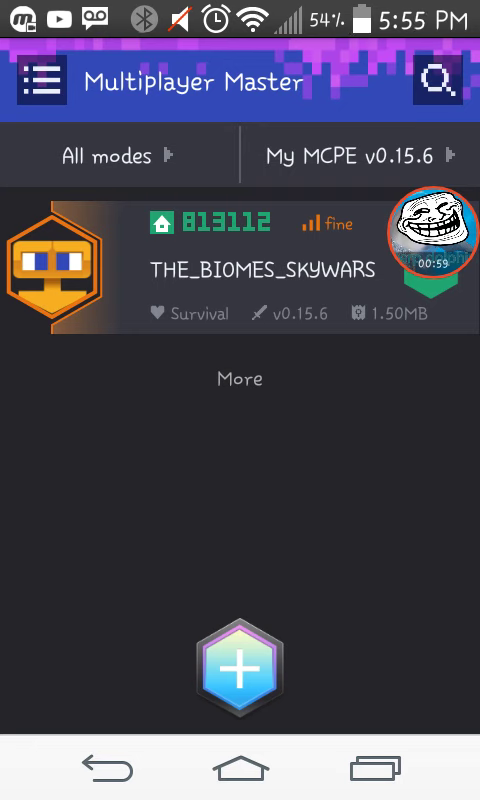
# Step: Leave Multiplayer Master for the Android home screen
pyautogui.click(240, 768)
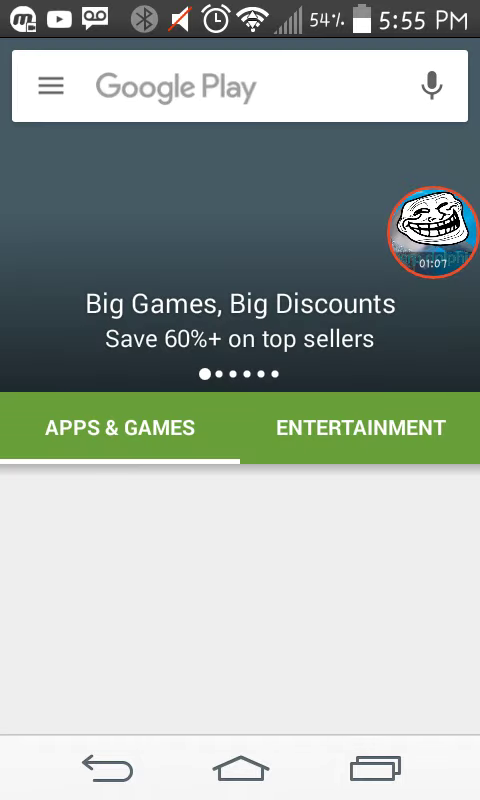
# Step: Search Google Play for 'multiplayer master' and open the installed Multiplayer Master for MCPE listing
pyautogui.click(175, 87)
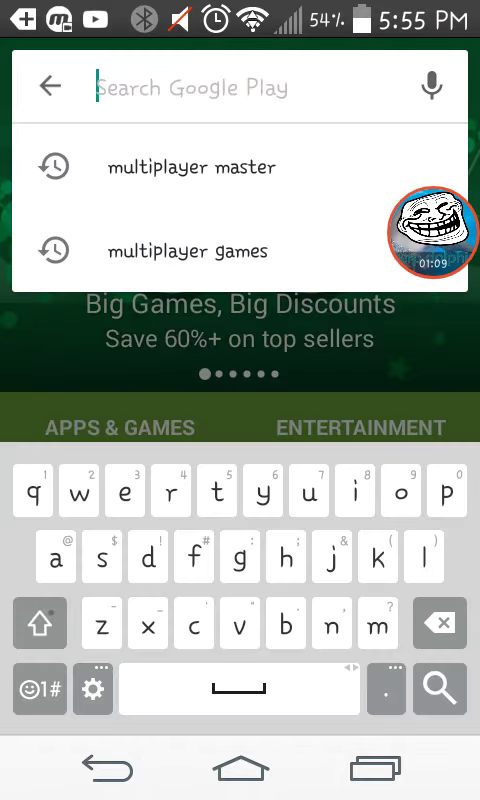
pyautogui.click(180, 167)
pyautogui.click(439, 688)
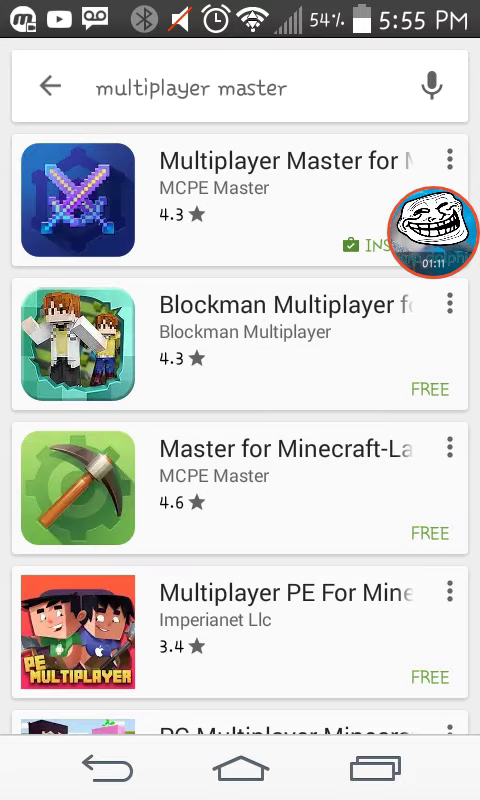
pyautogui.click(230, 200)
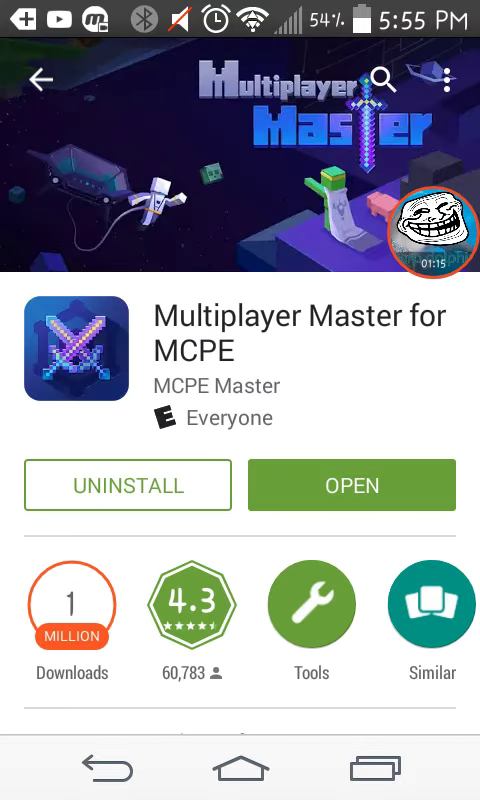
pyautogui.click(432, 228)
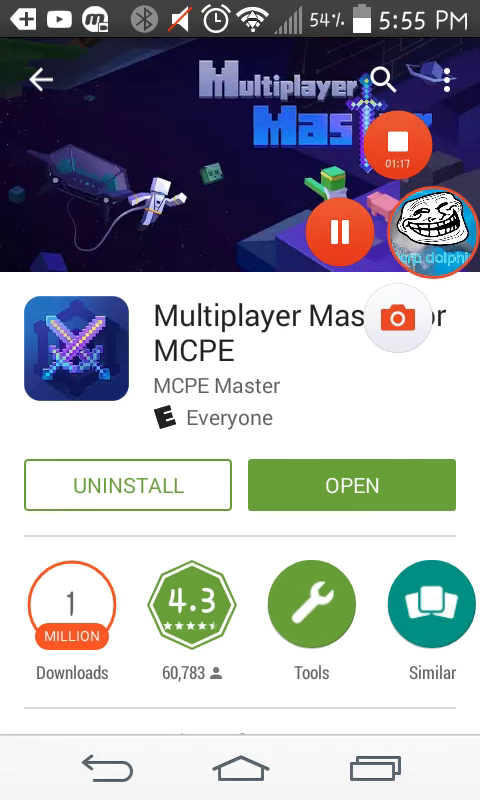